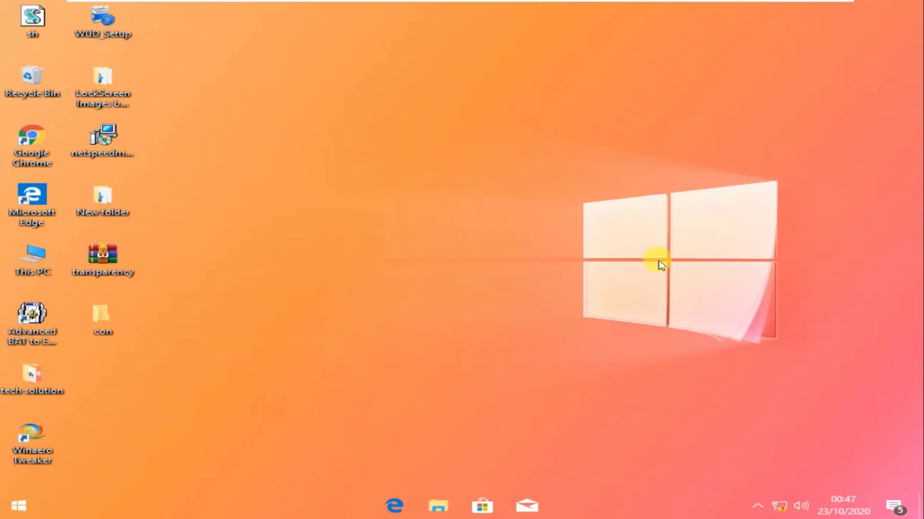
Launch Registry Editor by running regedit from the Run dialog and allow it to make changes to the device.
key("super+r")
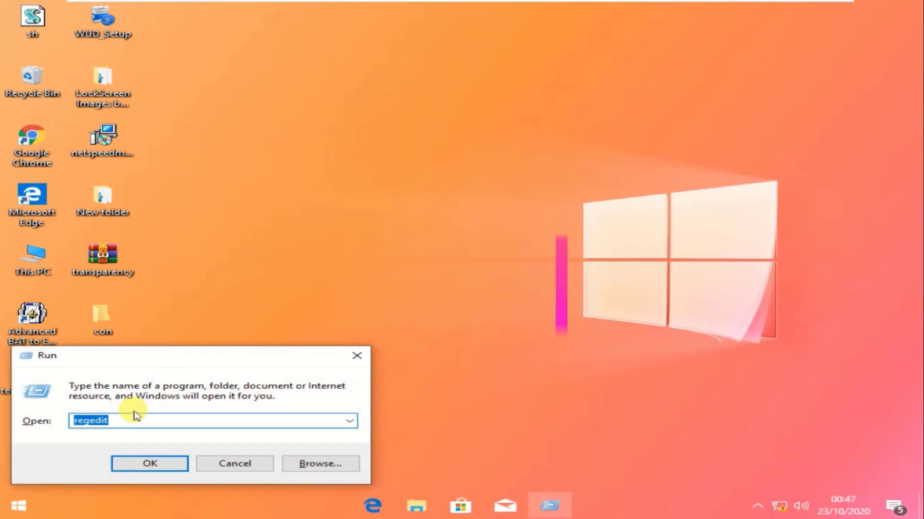
left_click(122, 420)
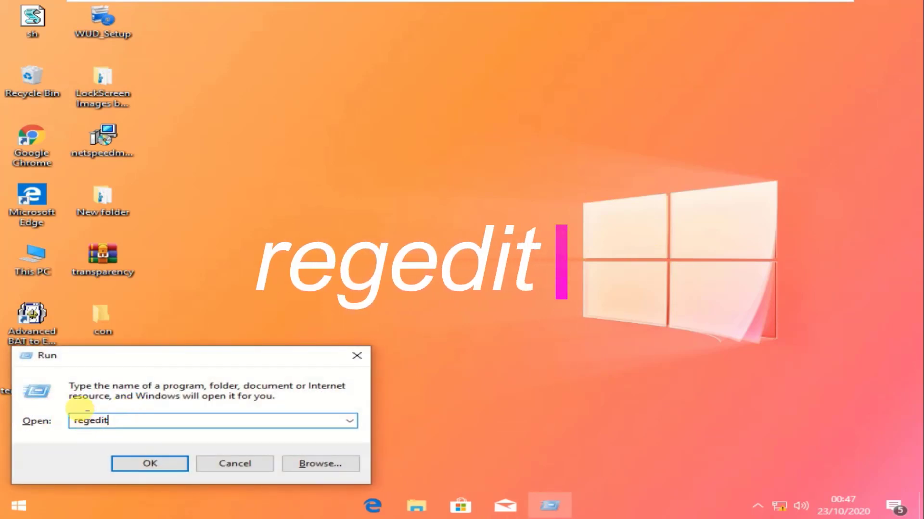
left_click(150, 465)
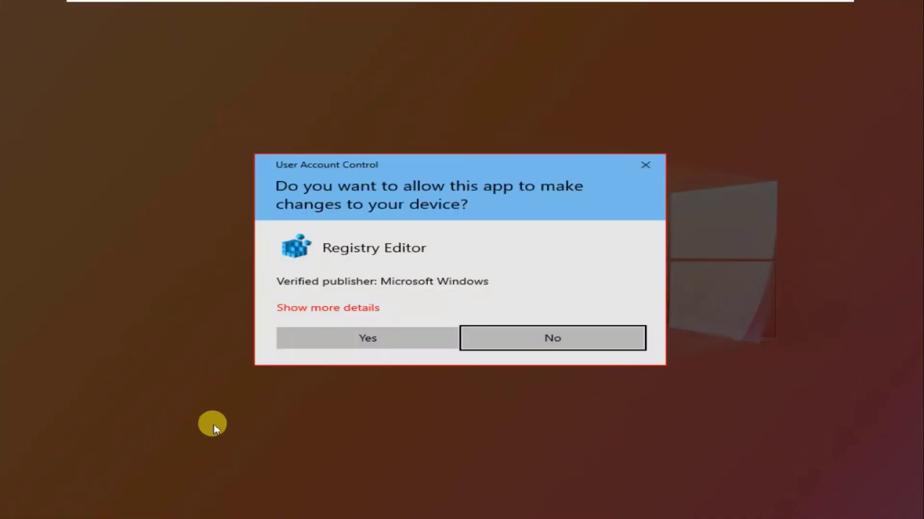
left_click(393, 342)
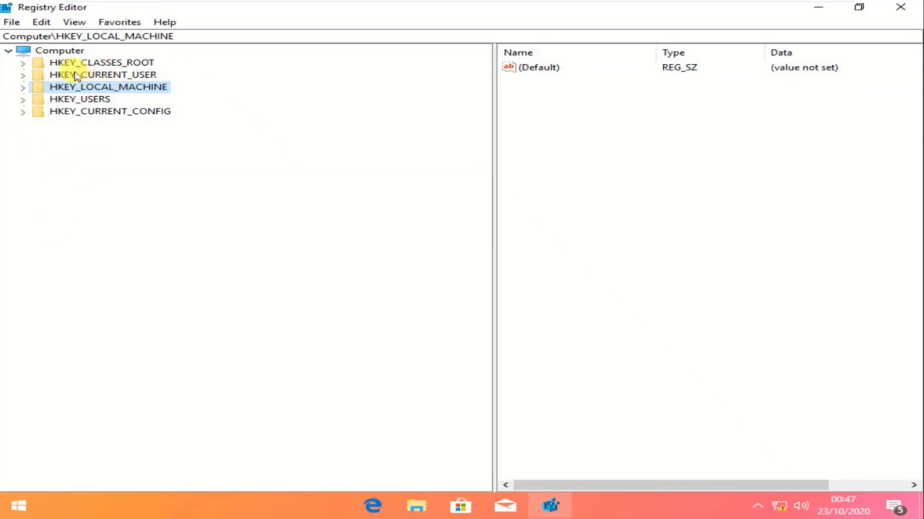
Expand the registry tree down to HKEY_CURRENT_USER\Software\Microsoft.
left_click(145, 75)
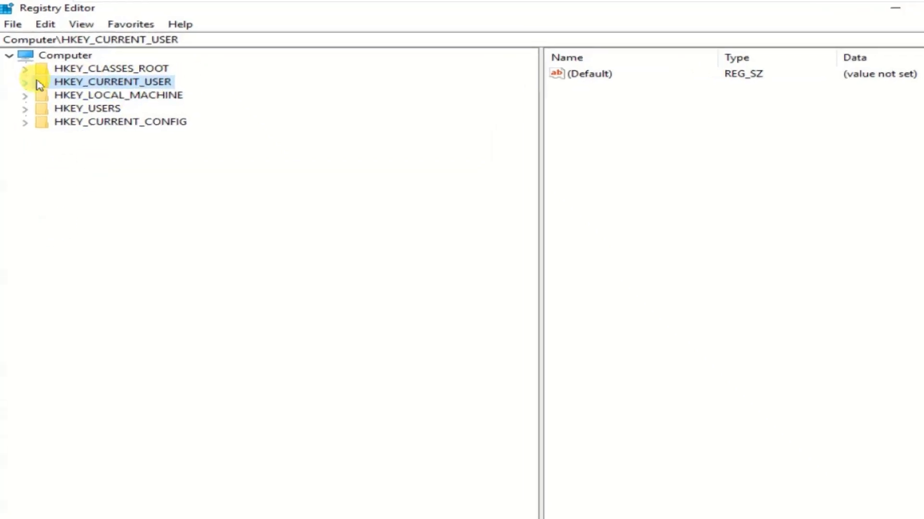
left_click(44, 141)
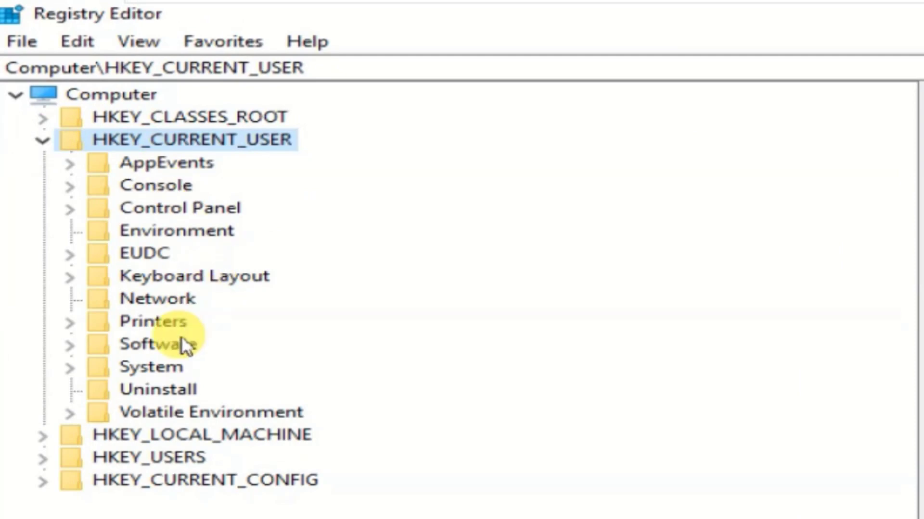
left_click(114, 350)
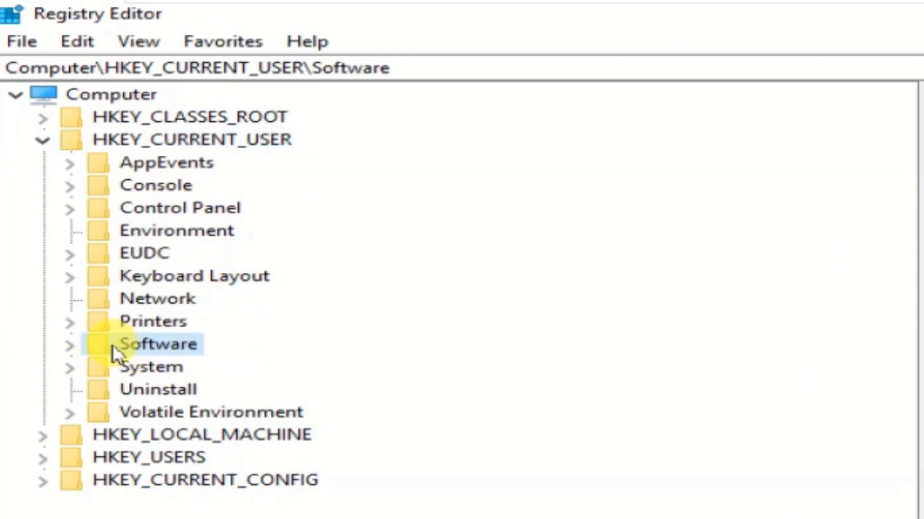
left_click(67, 346)
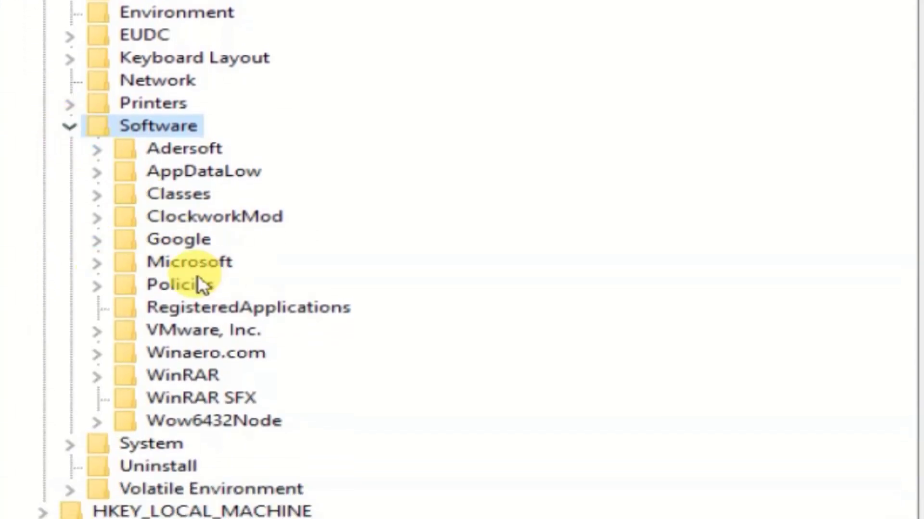
left_click(155, 261)
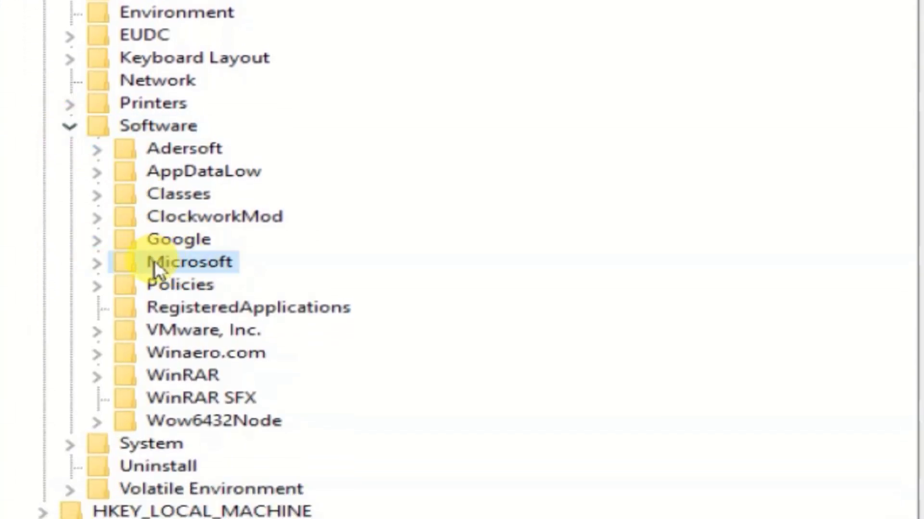
left_click(96, 262)
Expand the Windows key under Microsoft and its CurrentVersion subkey.
scroll(260, 171, "down", 17)
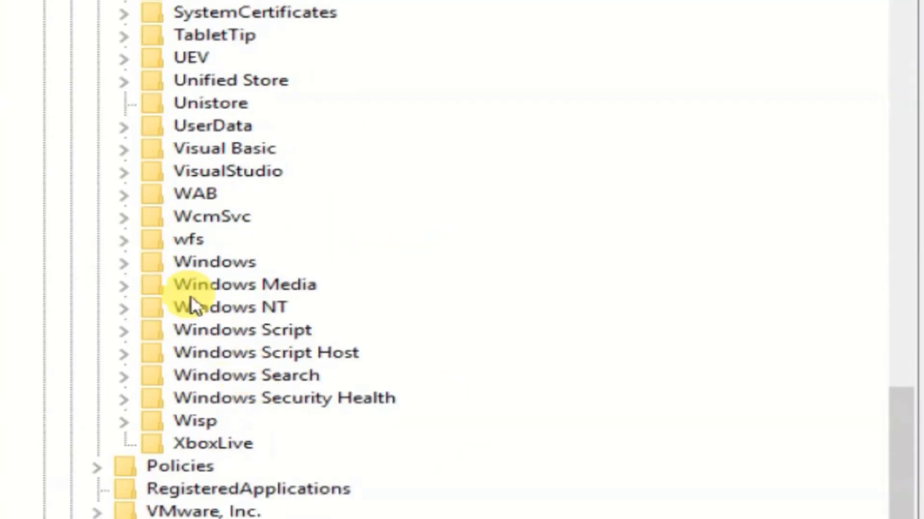
left_click(189, 267)
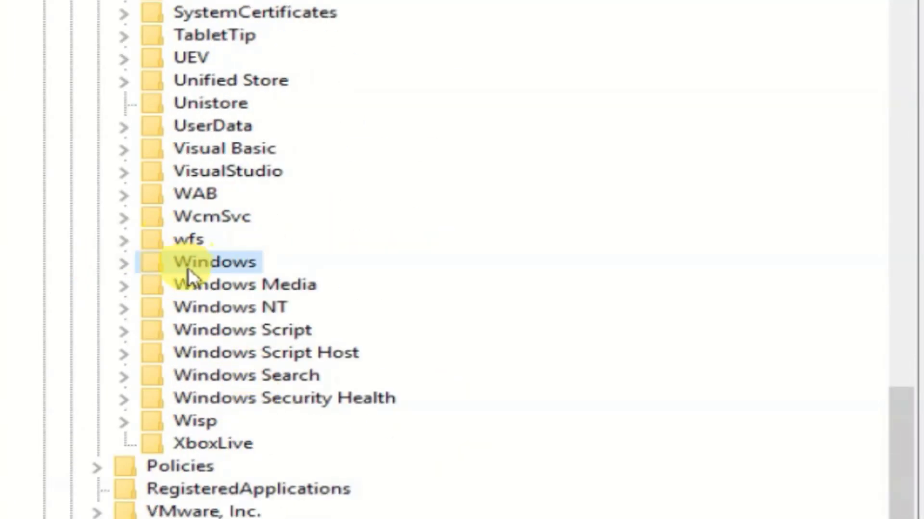
left_click(122, 266)
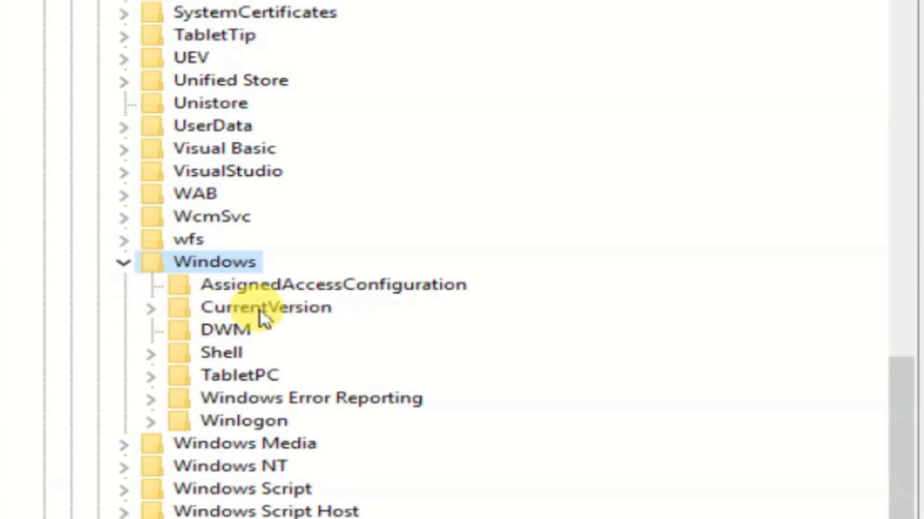
left_click(233, 311)
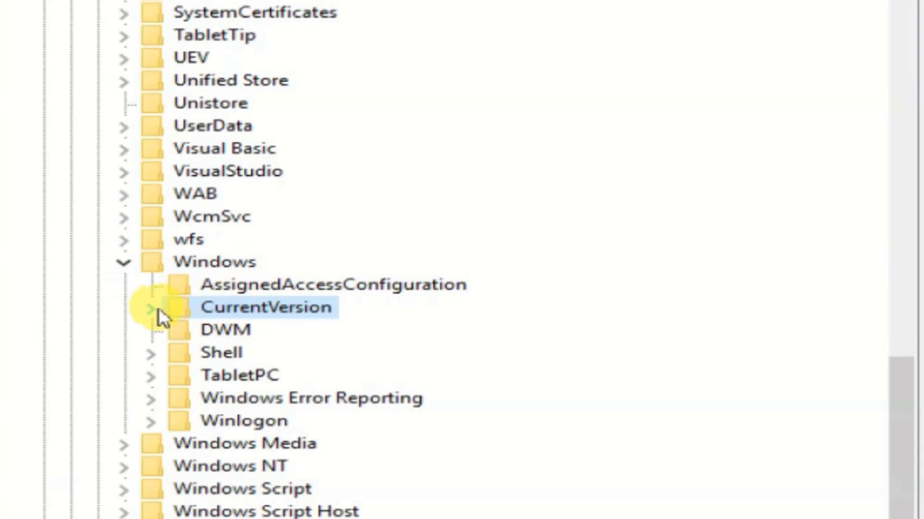
left_click(121, 298)
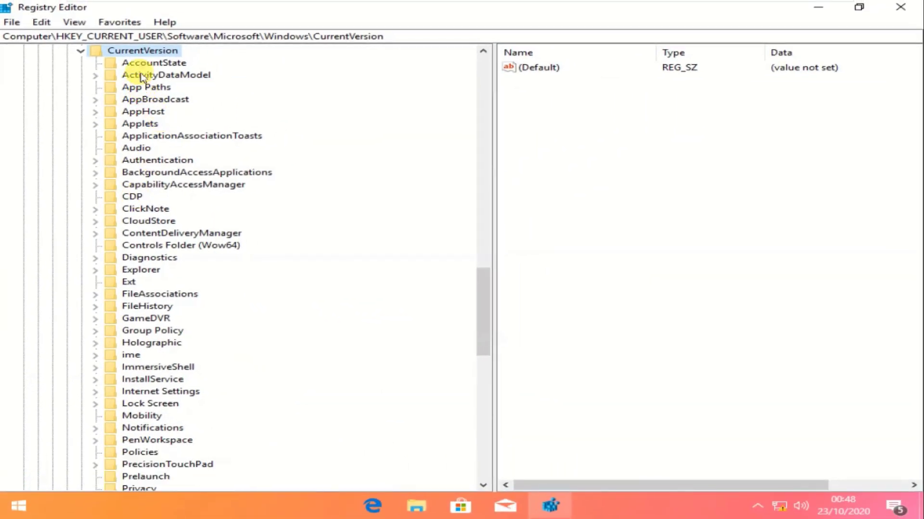
Expand the Explorer key under CurrentVersion and select its RunMRU subkey.
scroll(143, 77, "down", 6)
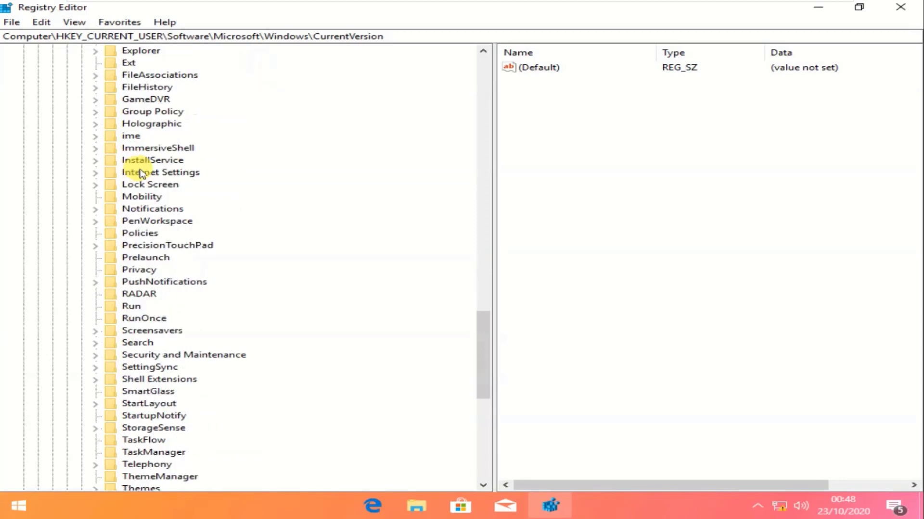
scroll(143, 172, "up", 1)
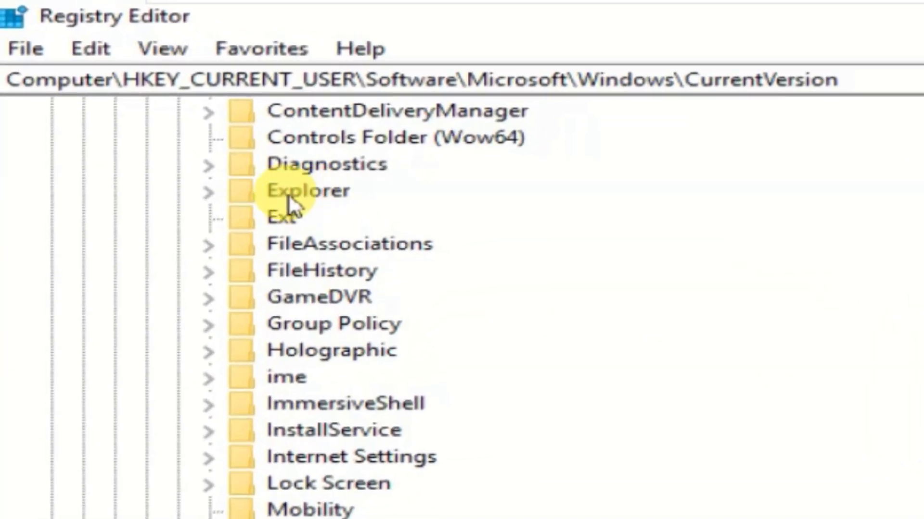
left_click(215, 194)
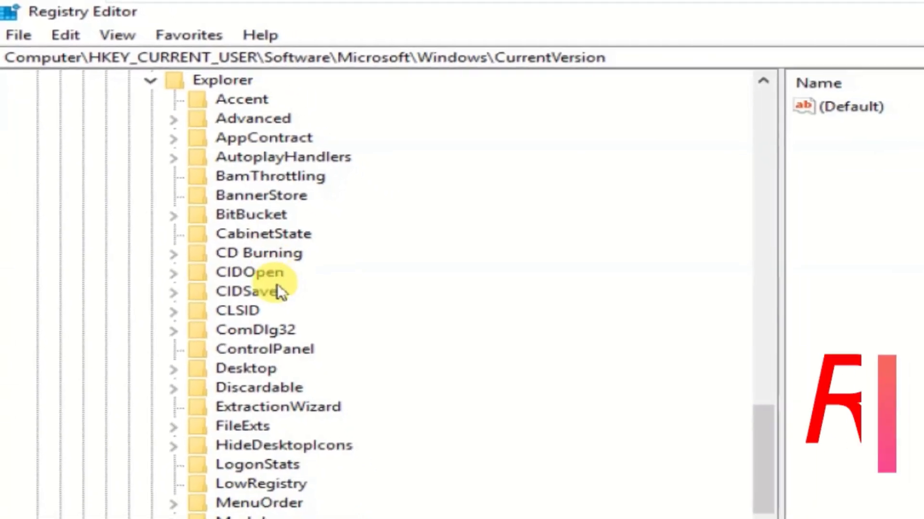
scroll(252, 203, "down", 3)
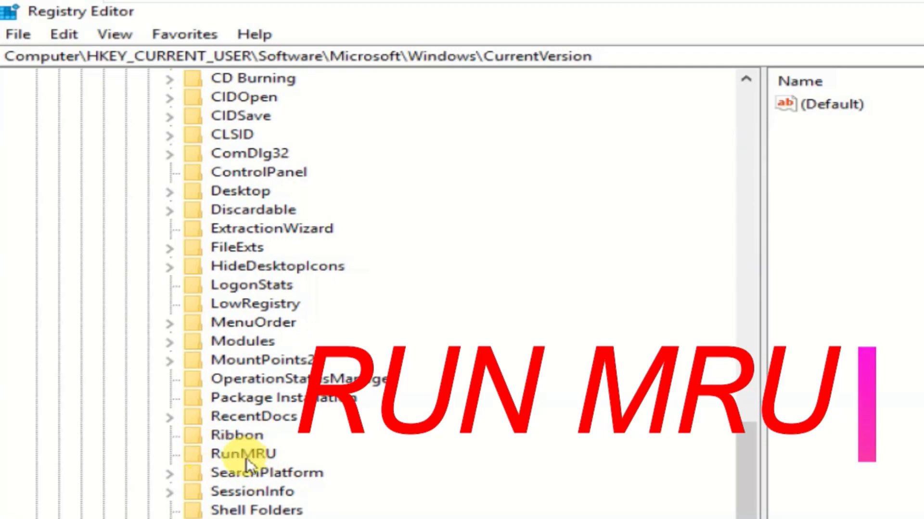
left_click(230, 457)
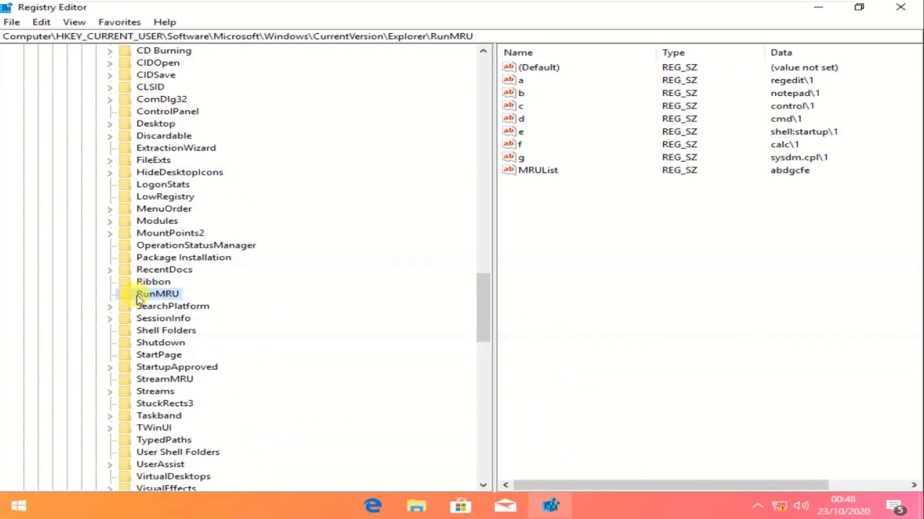
left_click_drag(583, 247, 523, 72)
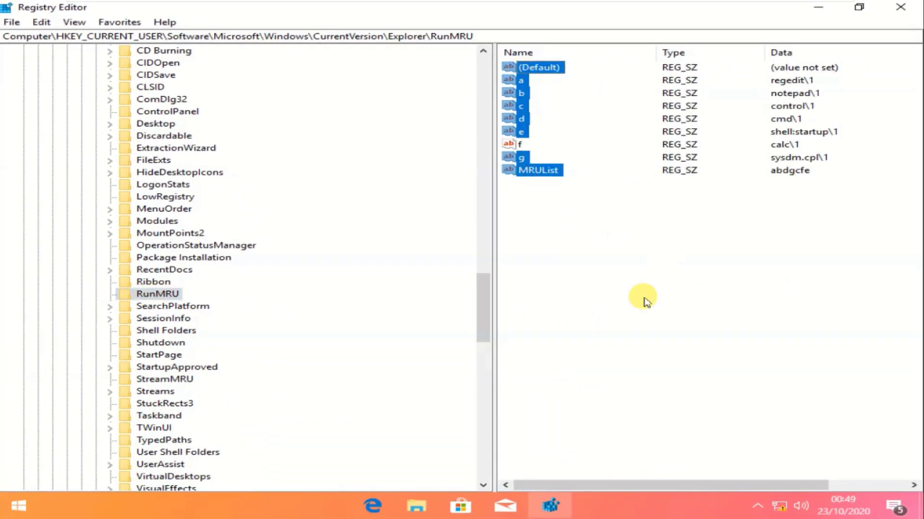
left_click(645, 301)
left_click(529, 158)
left_click(626, 254)
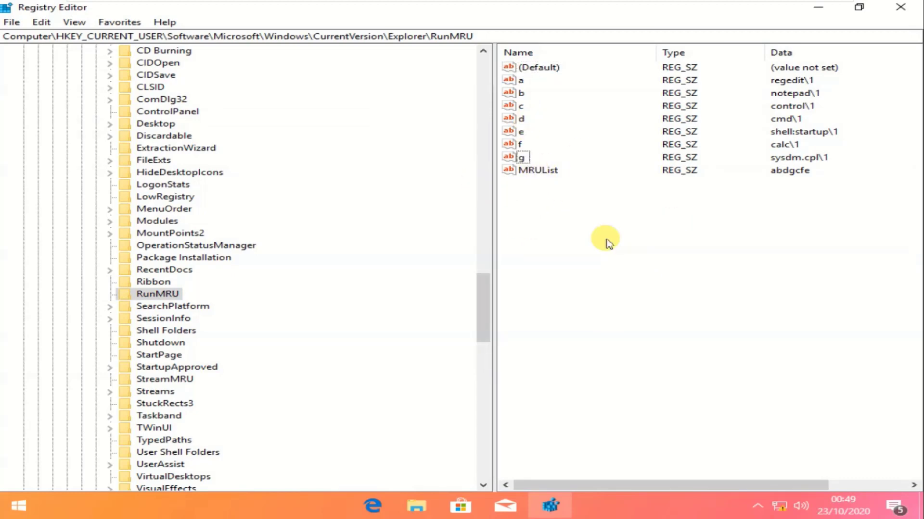
Inspect the value data of the RunMRU entries f, b and a without changing them.
right_click(522, 147)
left_click(568, 156)
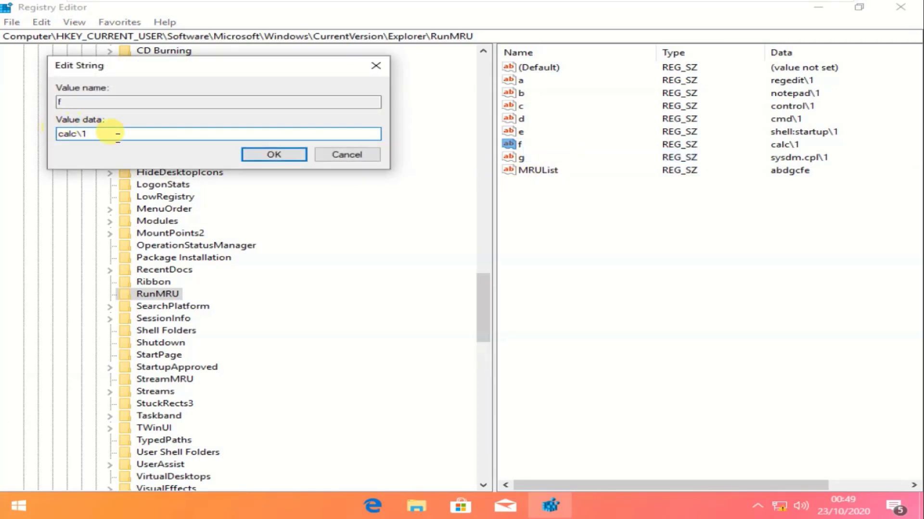
key("Escape")
double_click(522, 93)
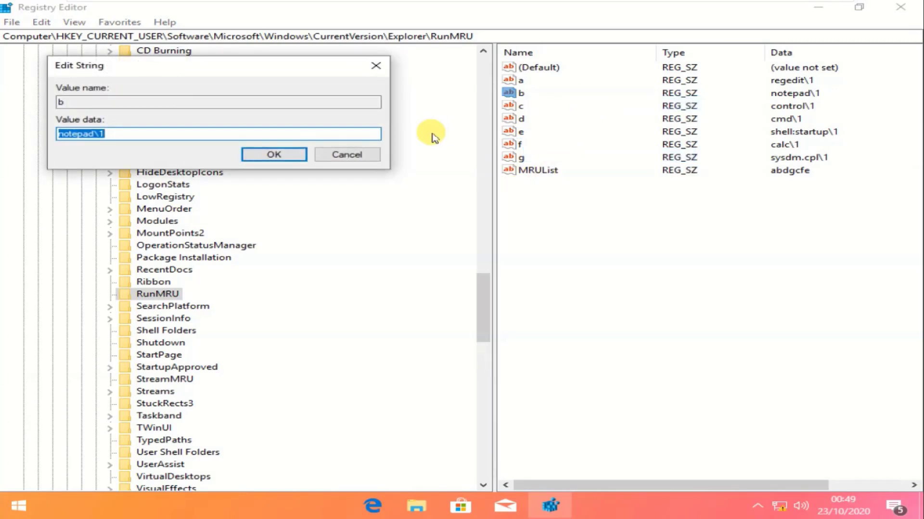
left_click(347, 154)
right_click(518, 80)
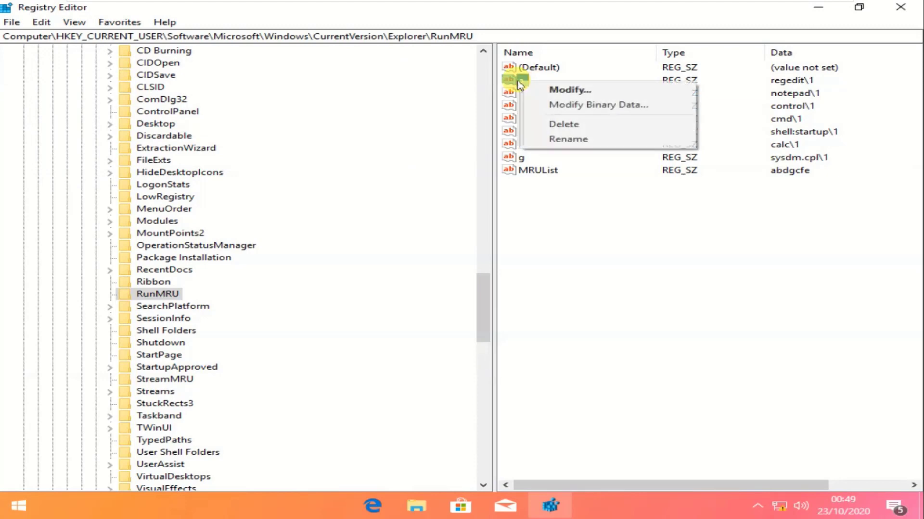
left_click(569, 88)
left_click(335, 155)
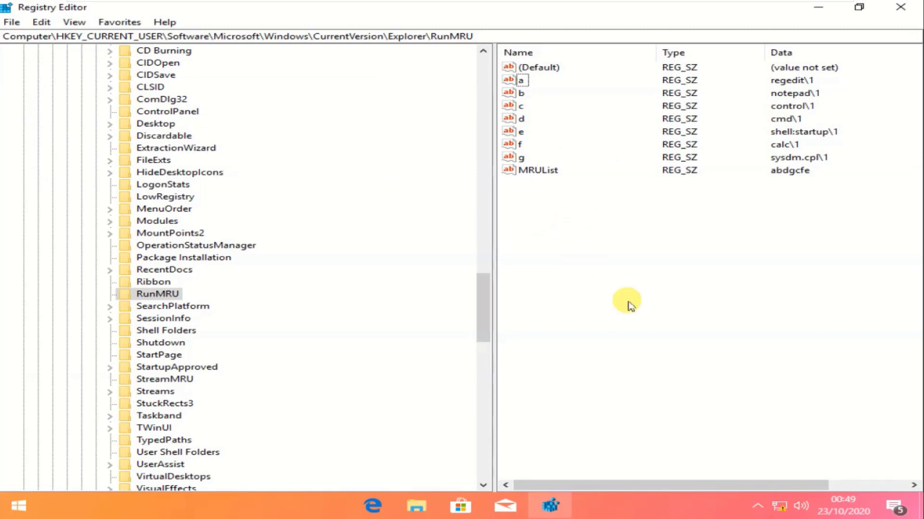
left_click_drag(614, 283, 522, 58)
left_click(693, 387)
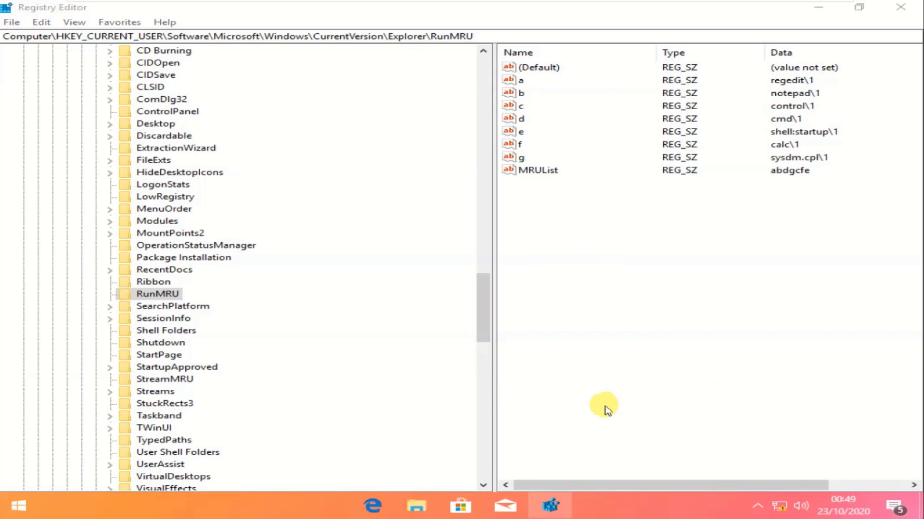
Open the Run dialog and view its command history list to compare it with the RunMRU entries.
key("super+r")
left_click(350, 422)
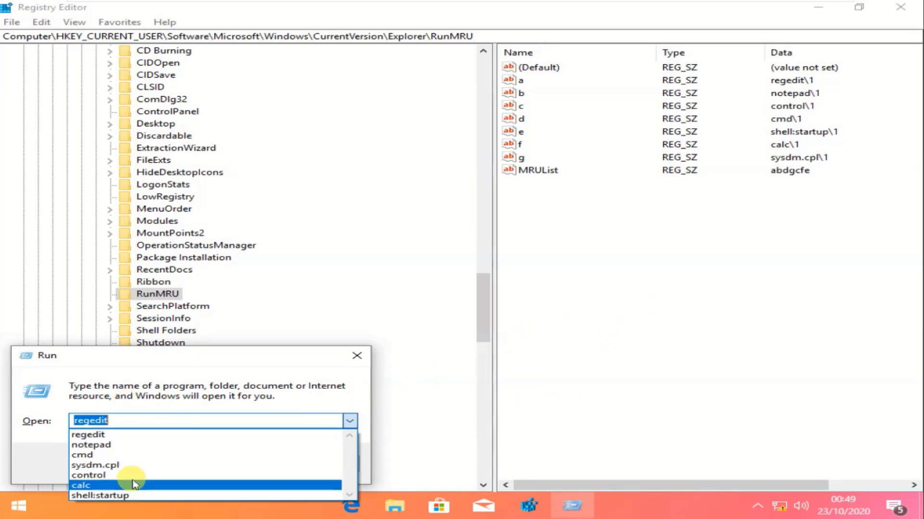
left_click(685, 368)
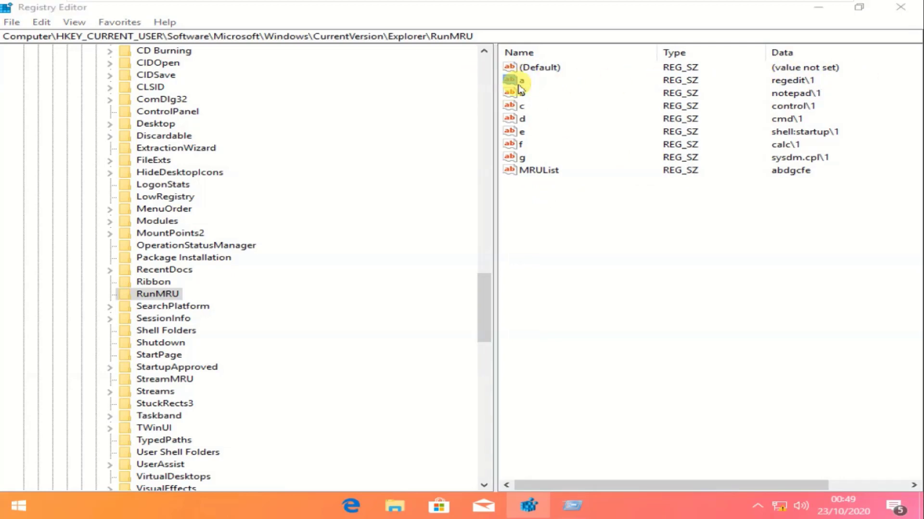
Delete the string values a through g from the RunMRU key, keeping (Default) and MRUList.
key("Delete")
left_click(590, 251)
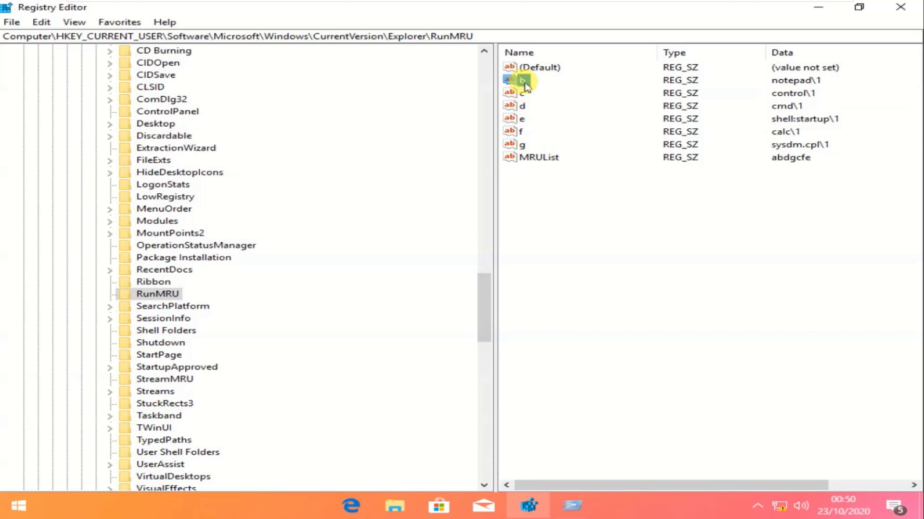
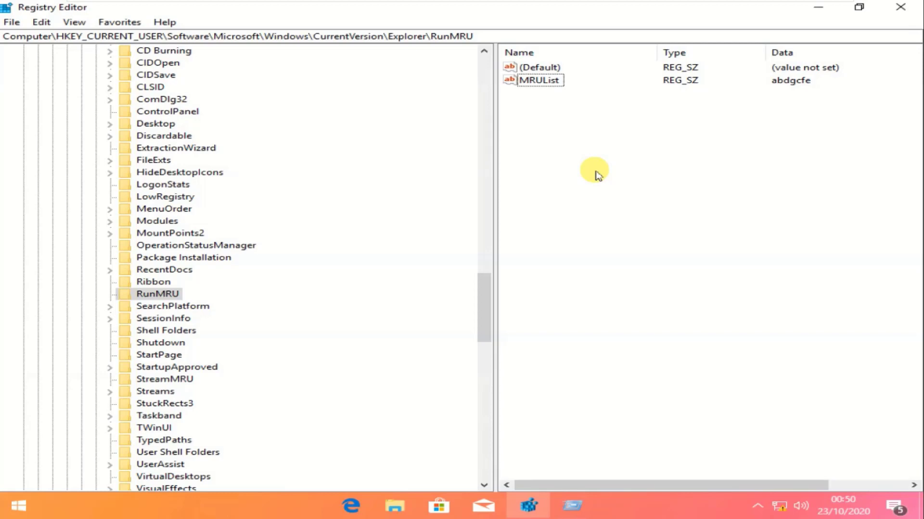
Reopen the Run dialog to check its command history list, and close the dialog.
key("super+r")
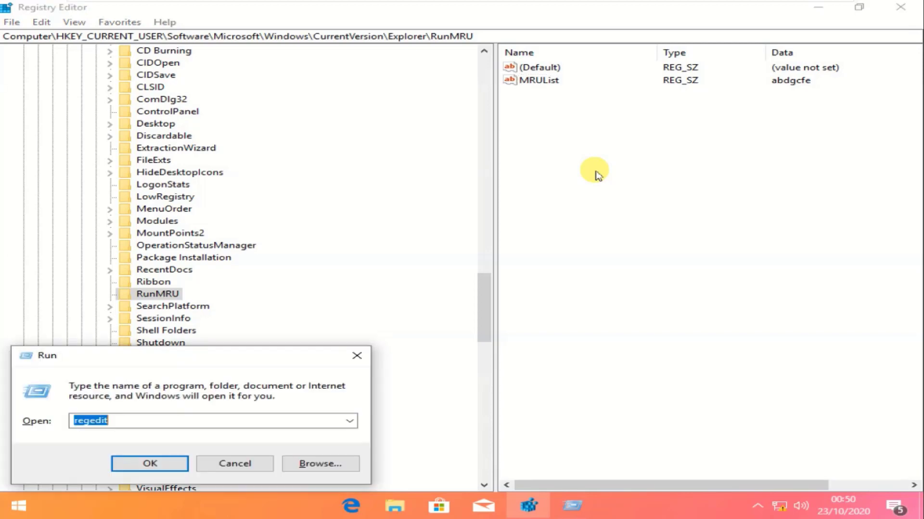
left_click(350, 422)
left_click(351, 421)
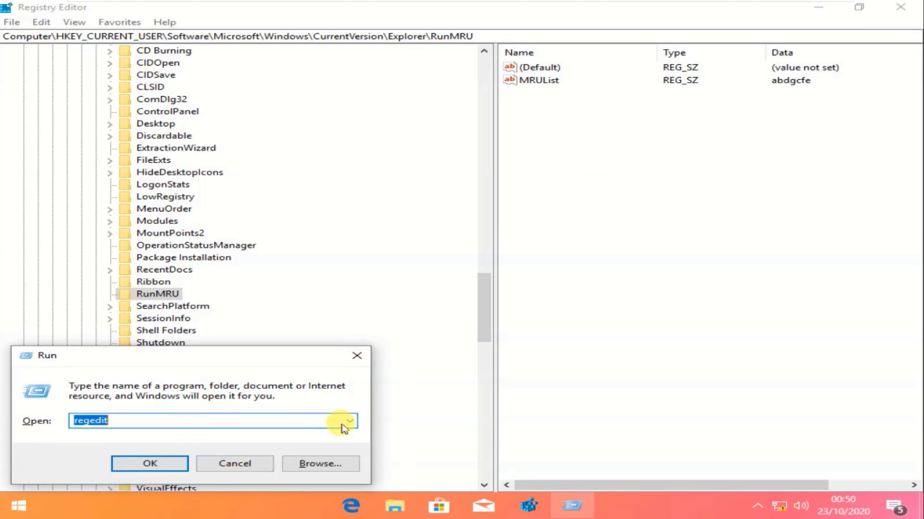
left_click(350, 422)
left_click(361, 355)
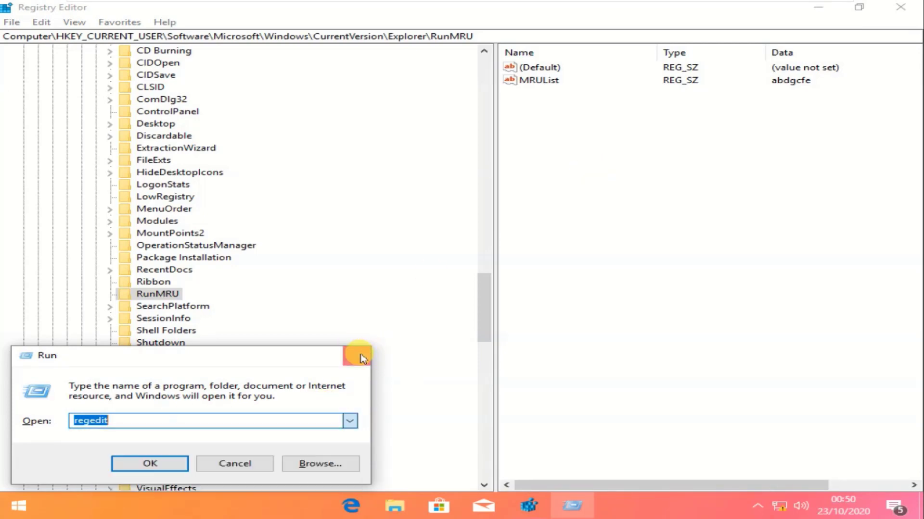
left_click(357, 355)
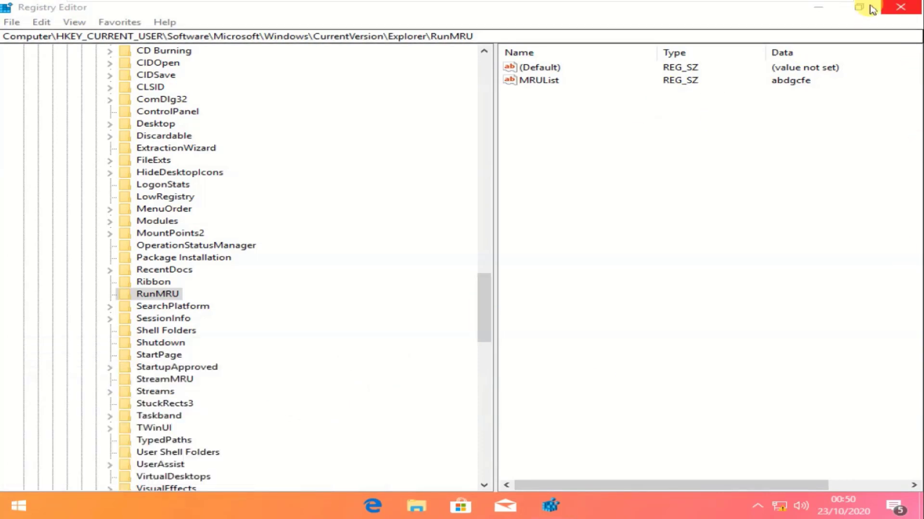
Close Registry Editor and restart the computer.
left_click(894, 11)
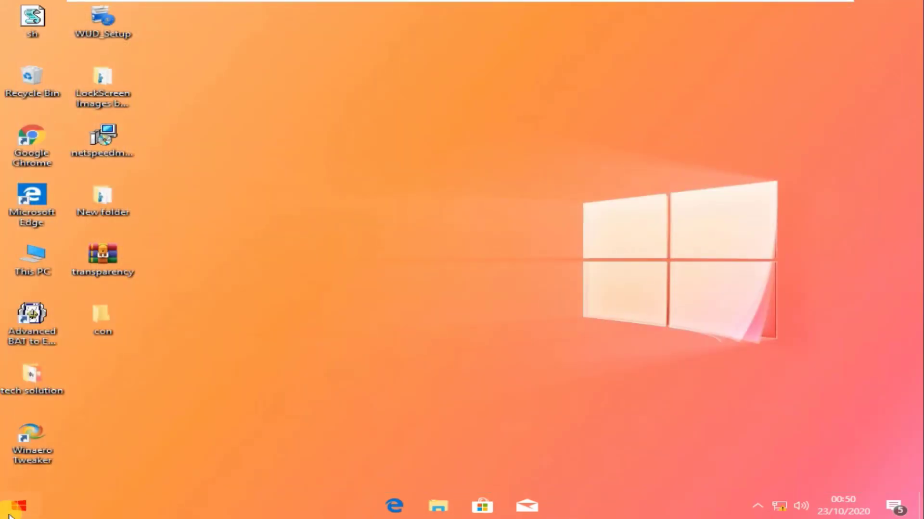
left_click(8, 517)
left_click(19, 476)
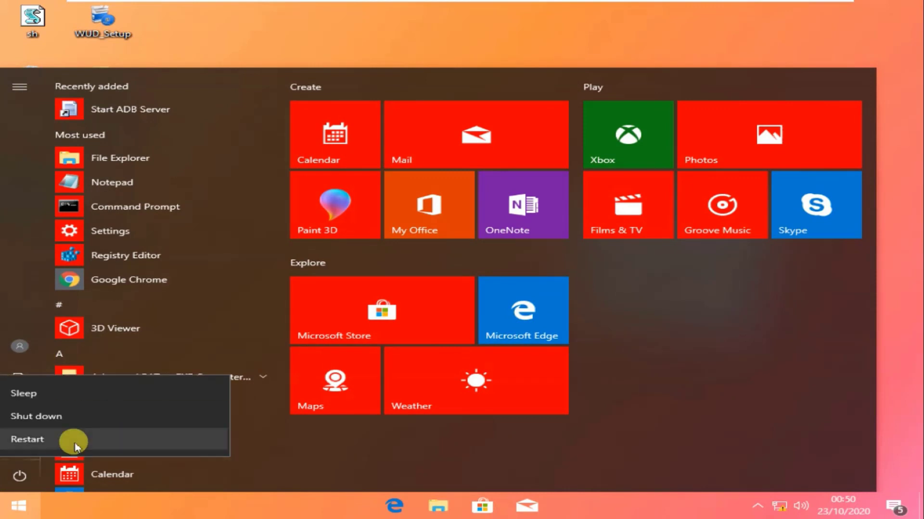
left_click(74, 447)
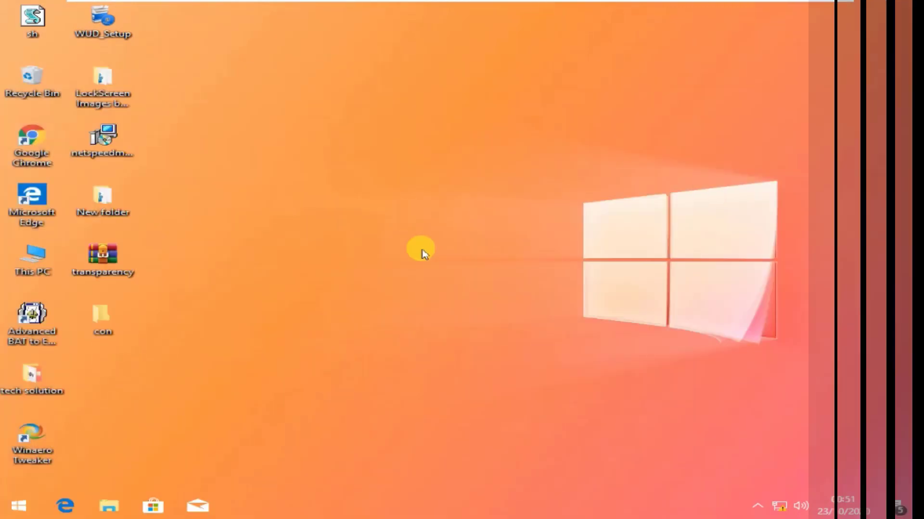
Refresh the desktop and open the Run dialog to check its command history list.
right_click(404, 236)
left_click(435, 290)
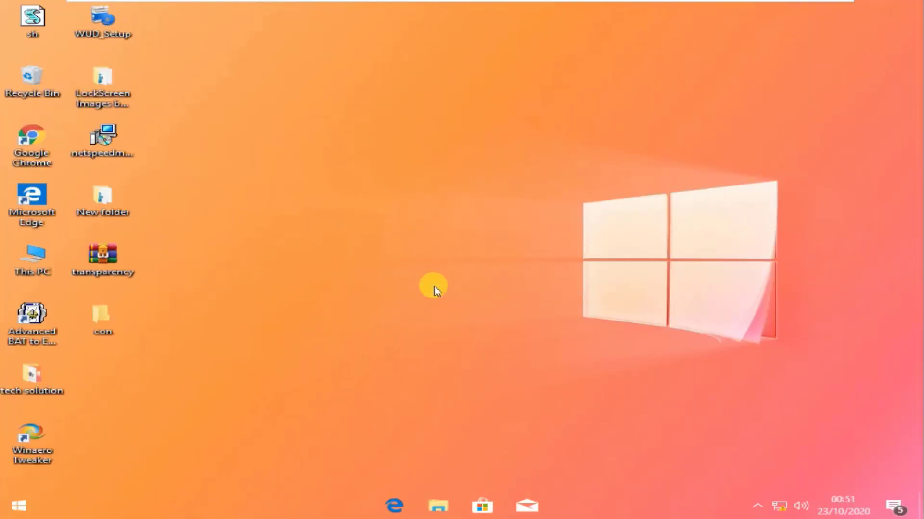
key("super+r")
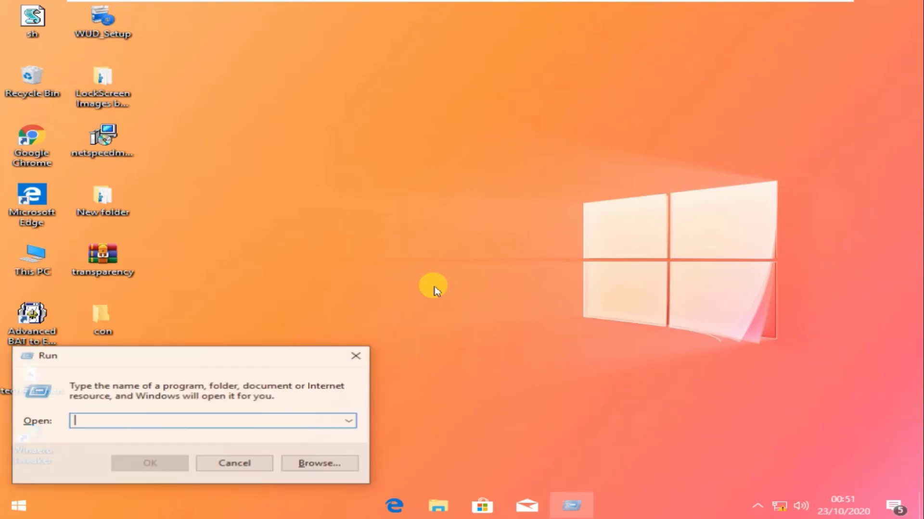
left_click(350, 421)
left_click(464, 226)
right_click(472, 217)
left_click(493, 255)
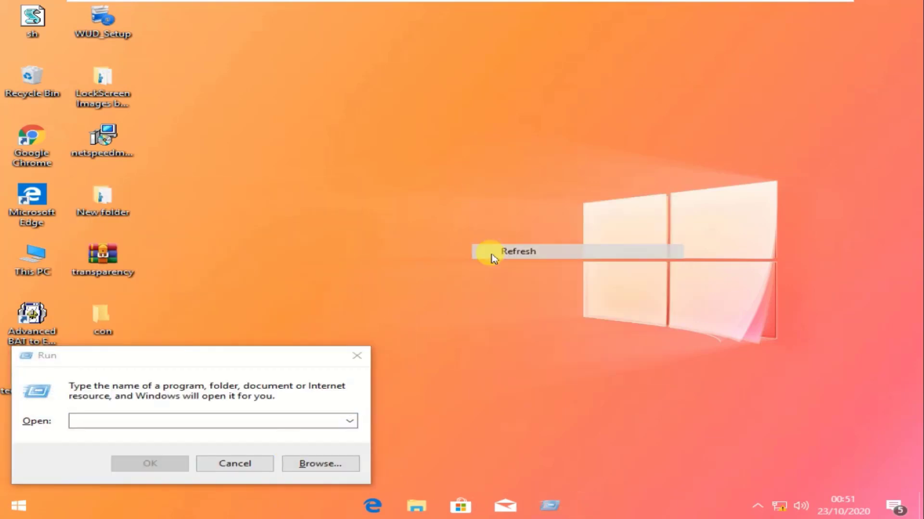